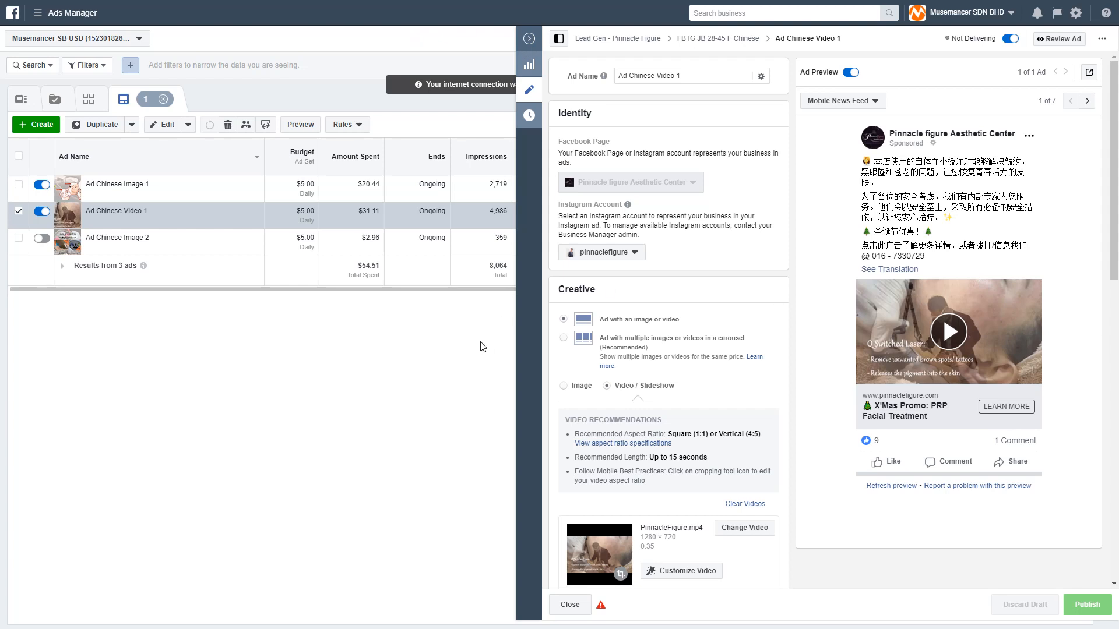
# Close the editor for Ad Chinese Video 1 and clear the ad selection
pyautogui.click(529, 39)
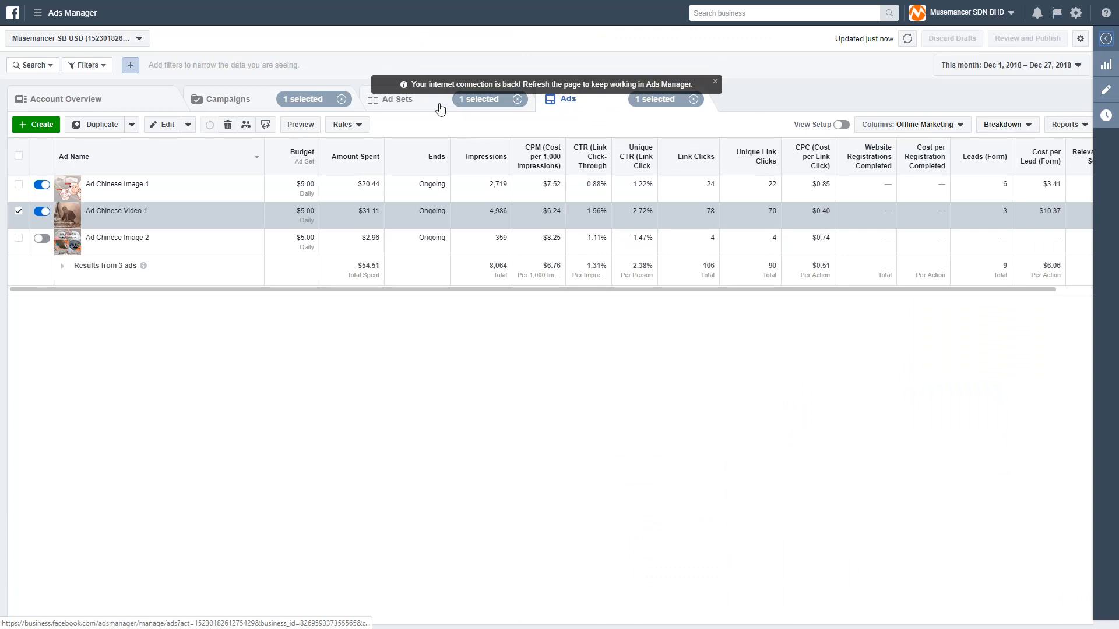
pyautogui.click(18, 156)
pyautogui.click(19, 156)
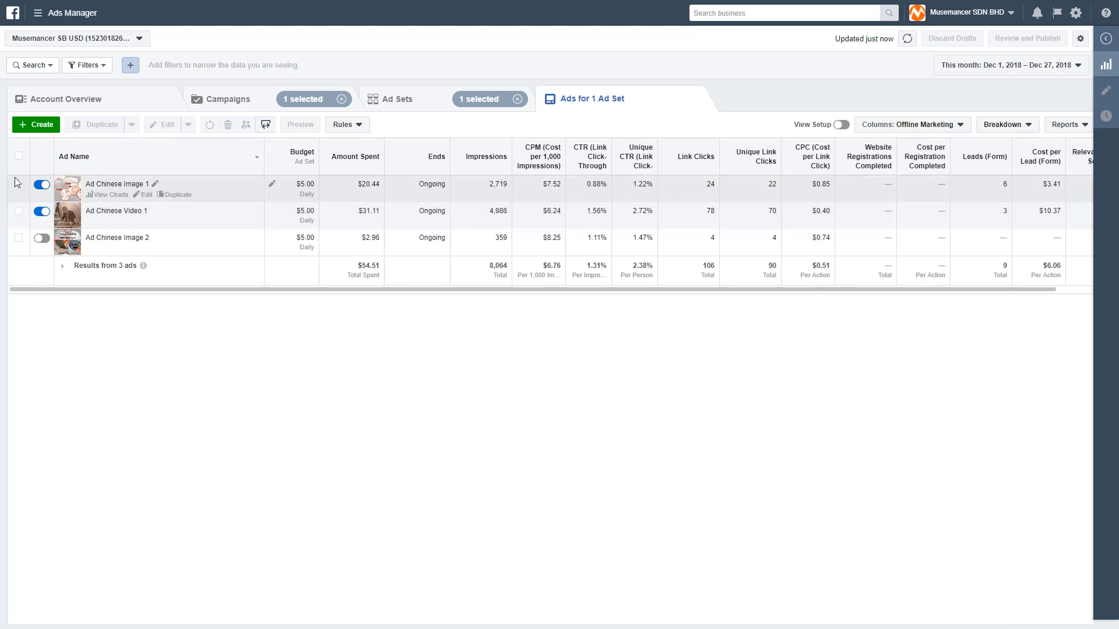
# Review the creative of Ad Chinese Video 1 and check the ads' lead cost and relevance score metrics
pyautogui.click(20, 214)
pyautogui.click(145, 224)
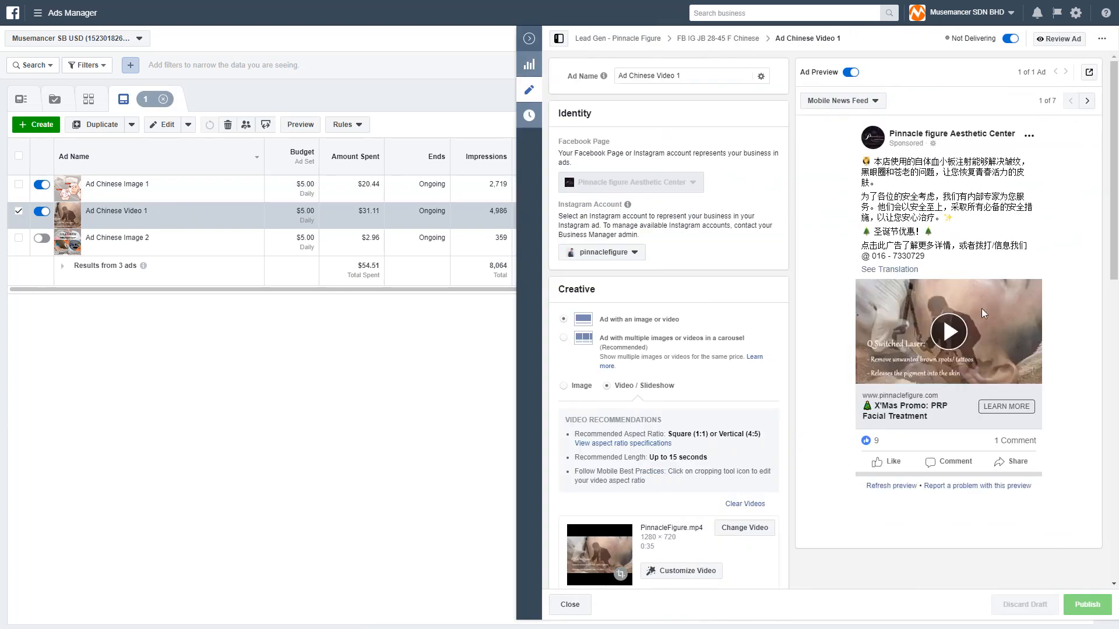
pyautogui.click(527, 43)
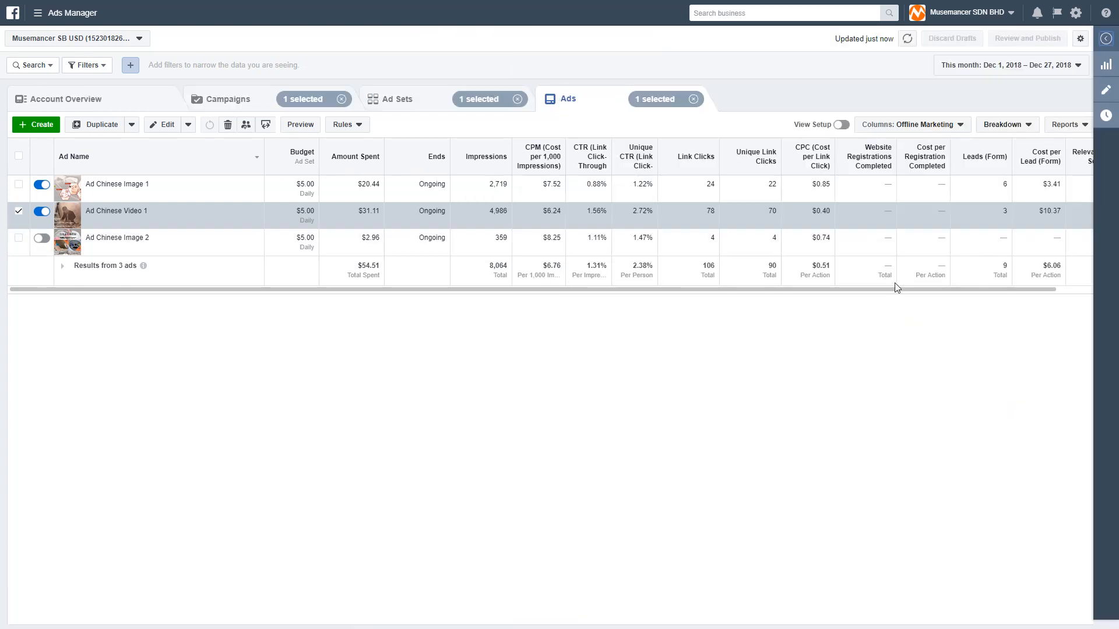
pyautogui.click(1066, 289)
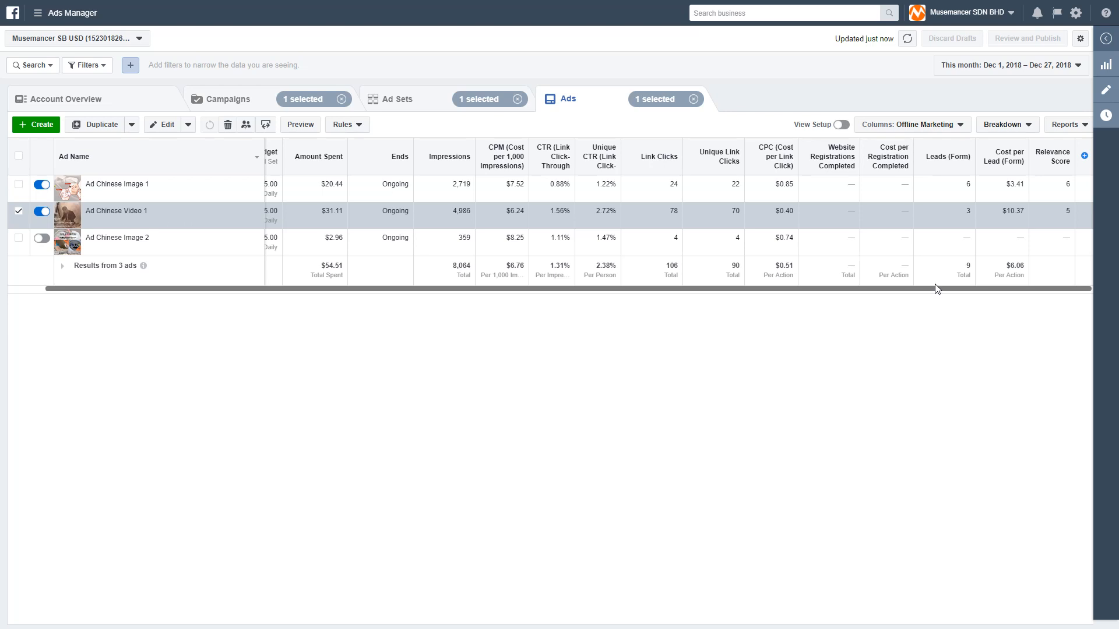
pyautogui.moveTo(934, 289); pyautogui.dragTo(768, 313)
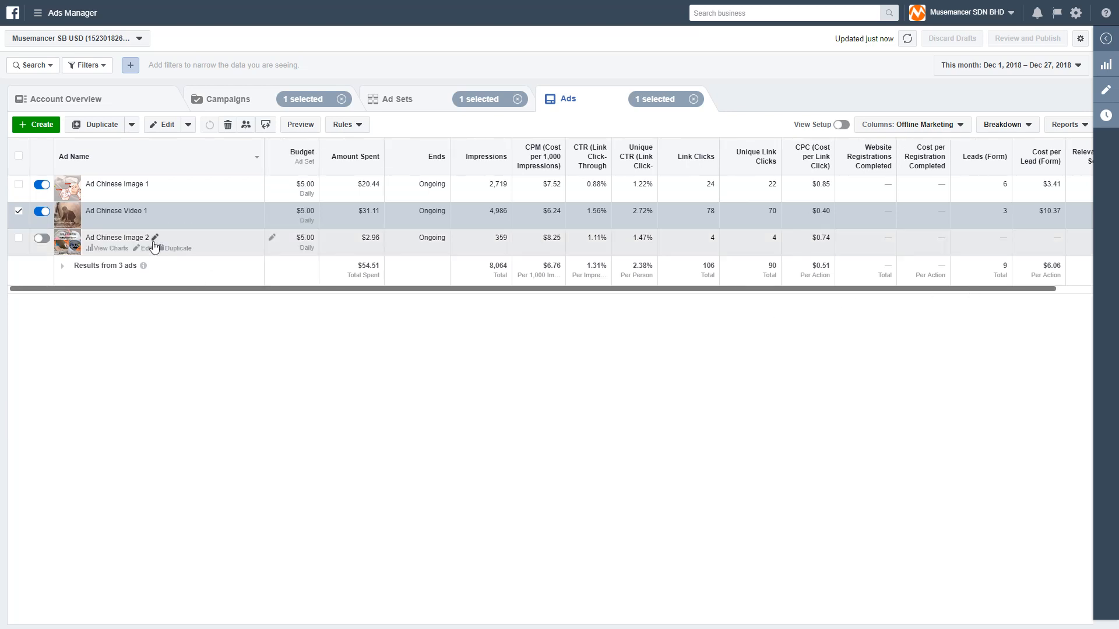
# Review the creatives of Ad Chinese Image 2 and Ad Chinese Image 1, and compare the ads' performance columns through relevance score
pyautogui.click(152, 249)
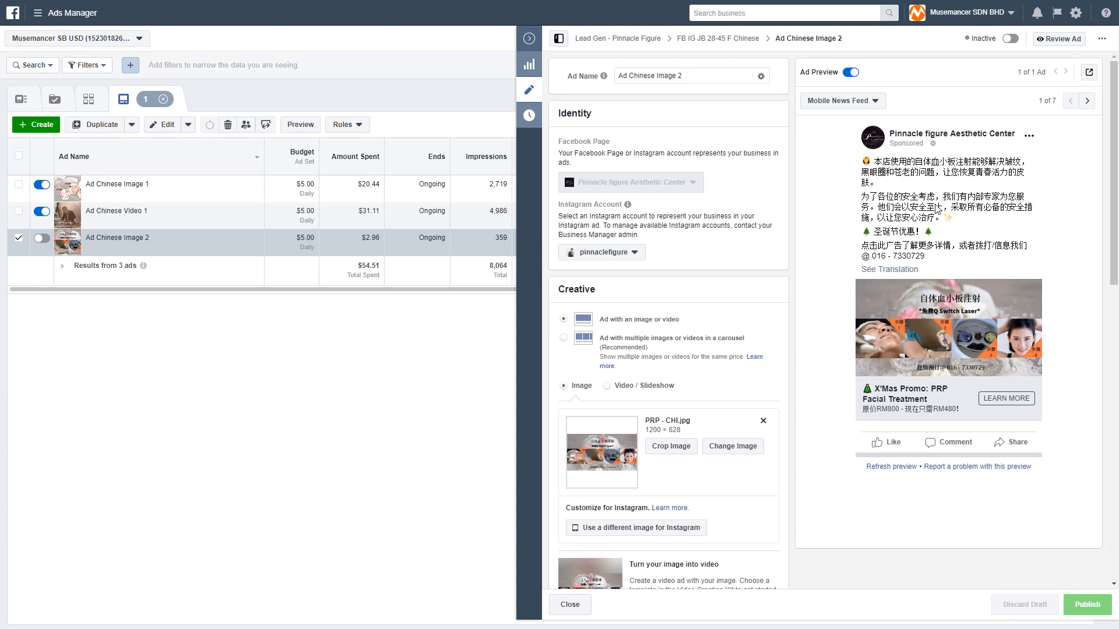
pyautogui.click(146, 196)
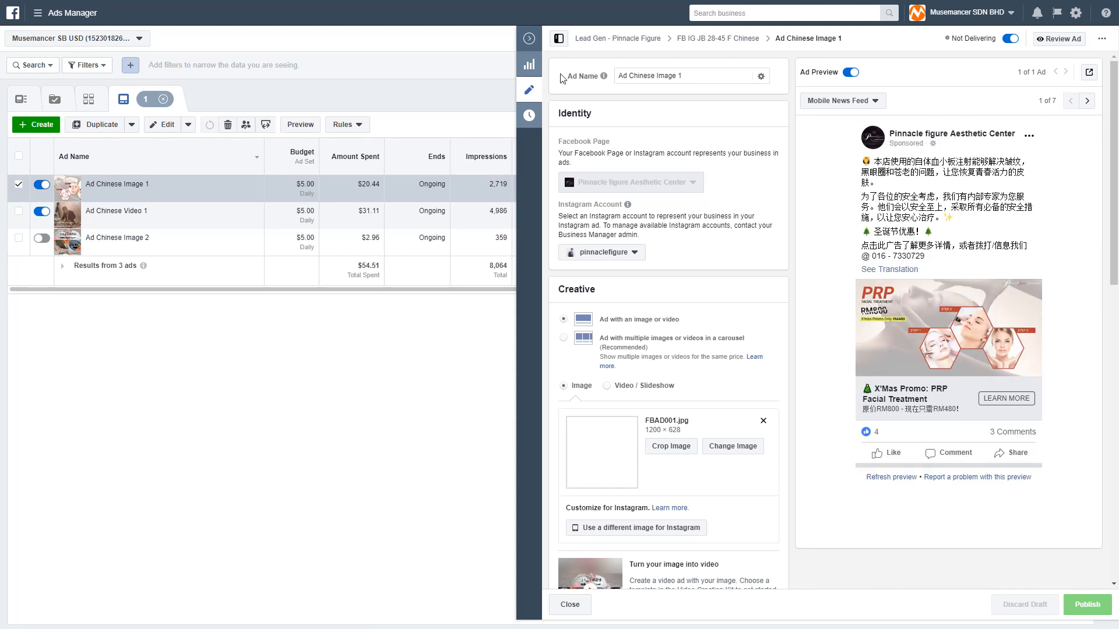
pyautogui.click(529, 39)
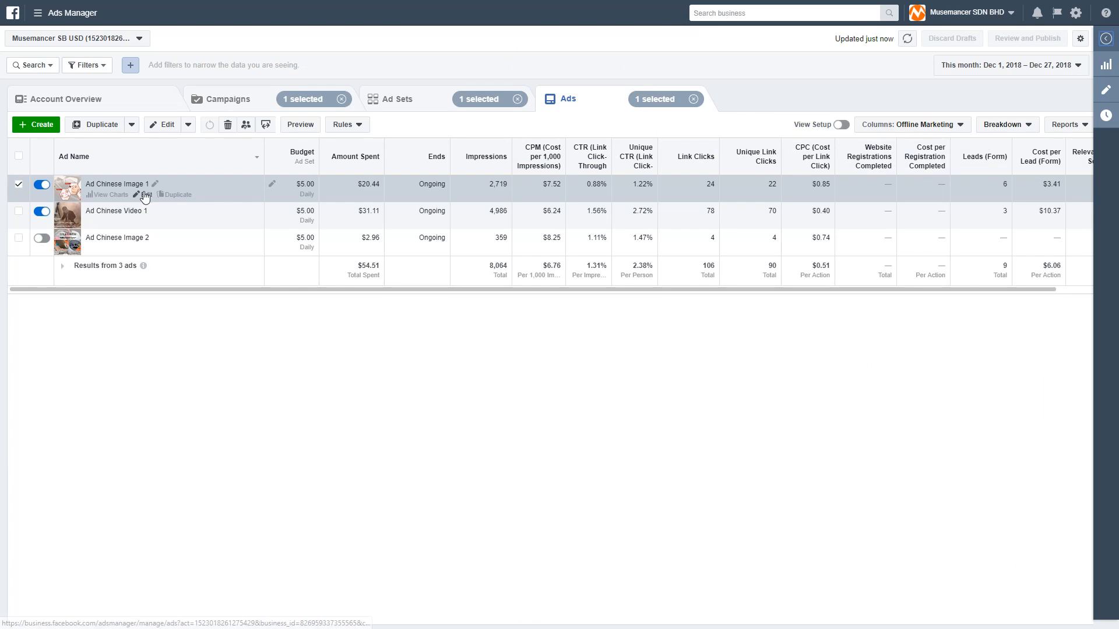
pyautogui.moveTo(535, 290); pyautogui.dragTo(622, 299)
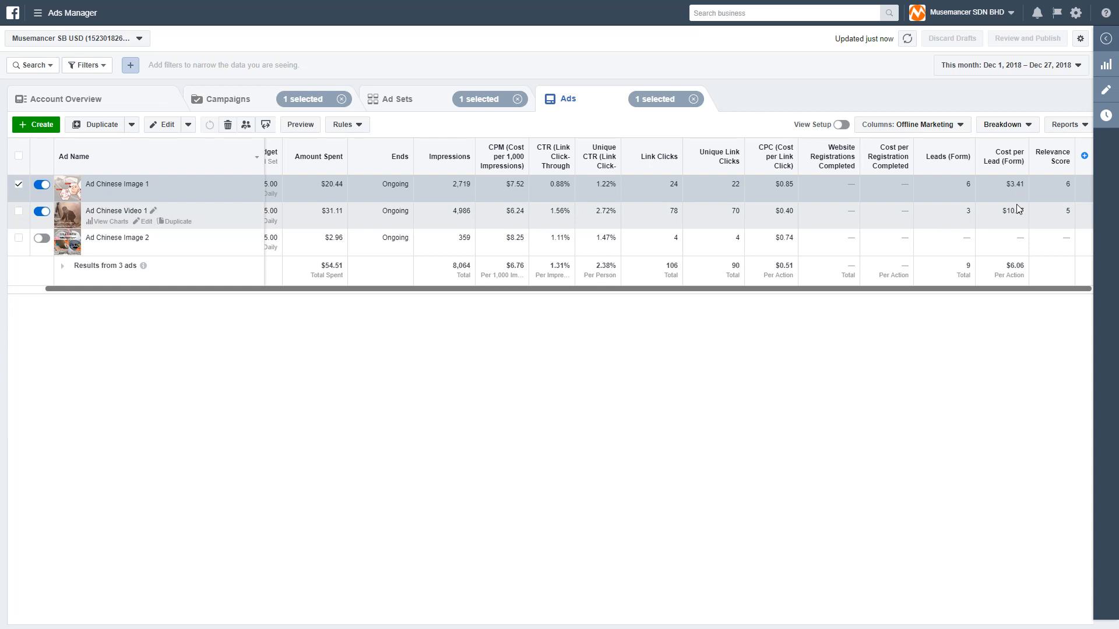
pyautogui.moveTo(974, 295); pyautogui.dragTo(721, 294)
# Select only Ad Chinese Image 2 and review its creative in the ad editor
pyautogui.click(19, 185)
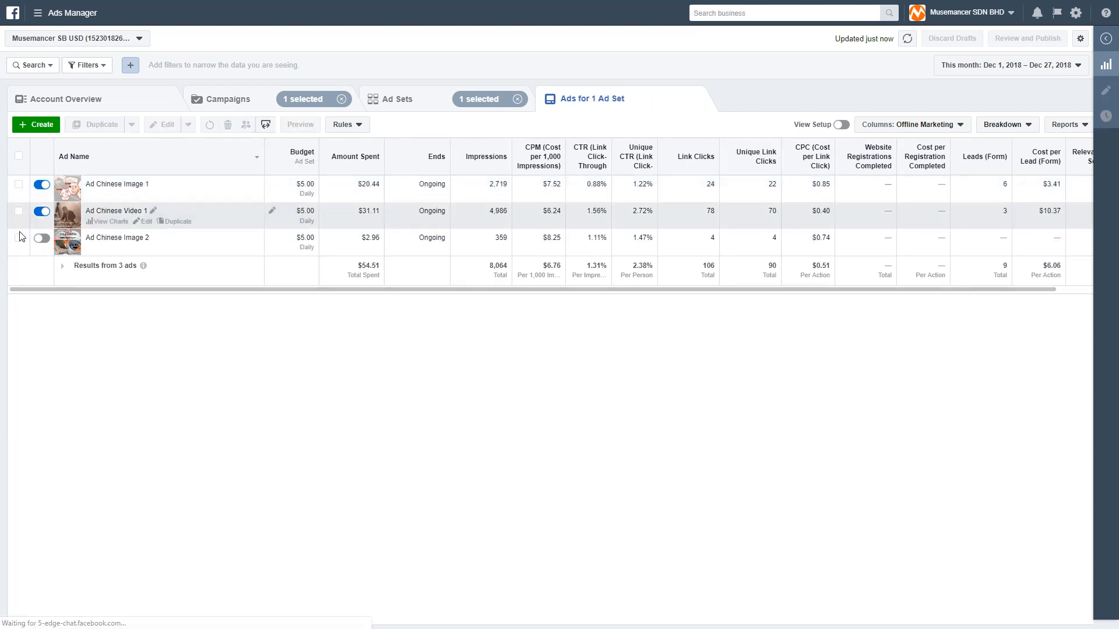
pyautogui.click(19, 235)
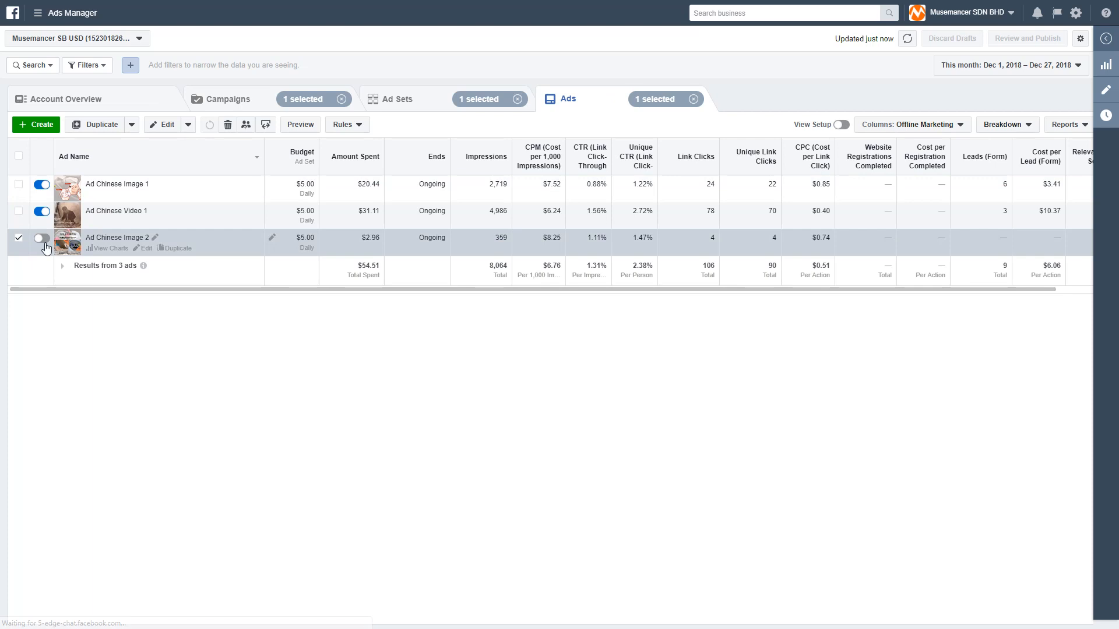
pyautogui.click(146, 248)
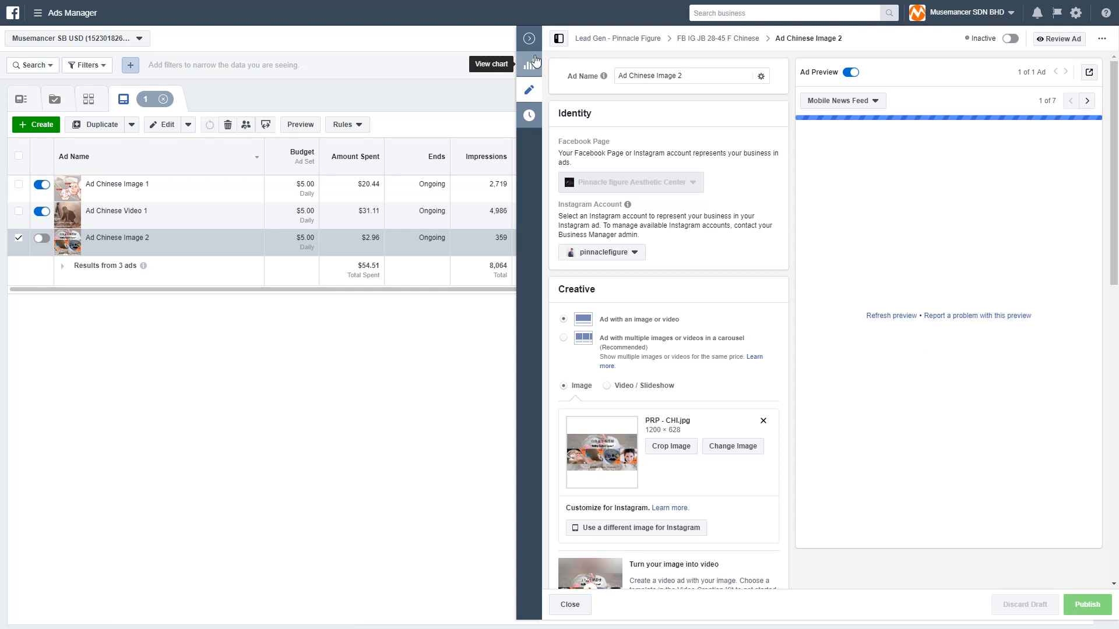
pyautogui.click(529, 39)
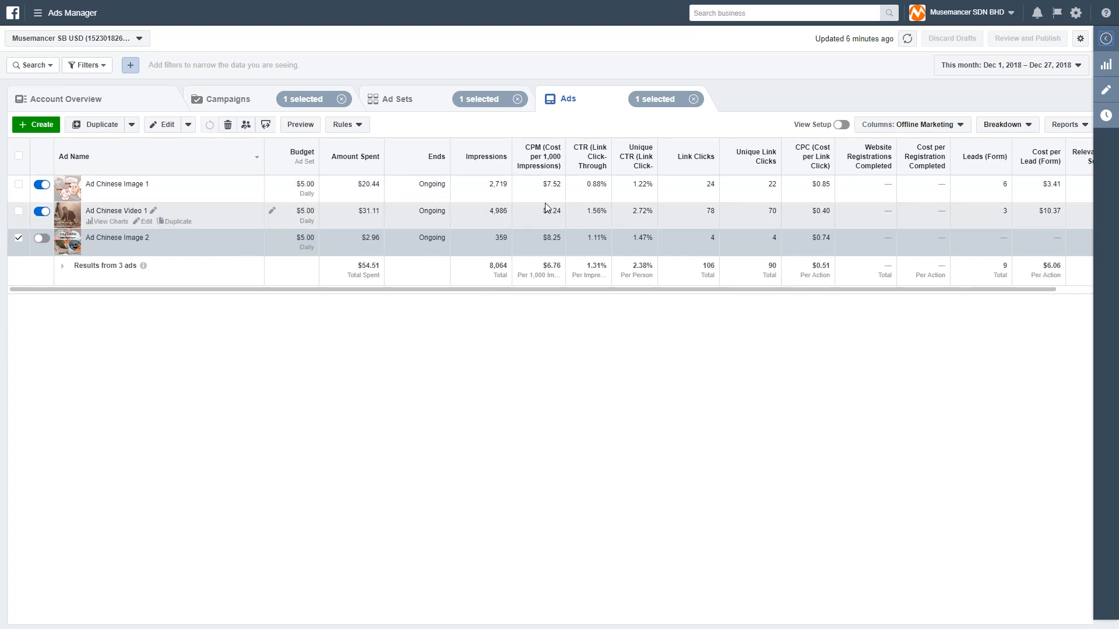
# Compare the three Chinese ads' CPM, click-through, link click and lead metrics with no ad selected
pyautogui.hscroll(3, 575, 302)
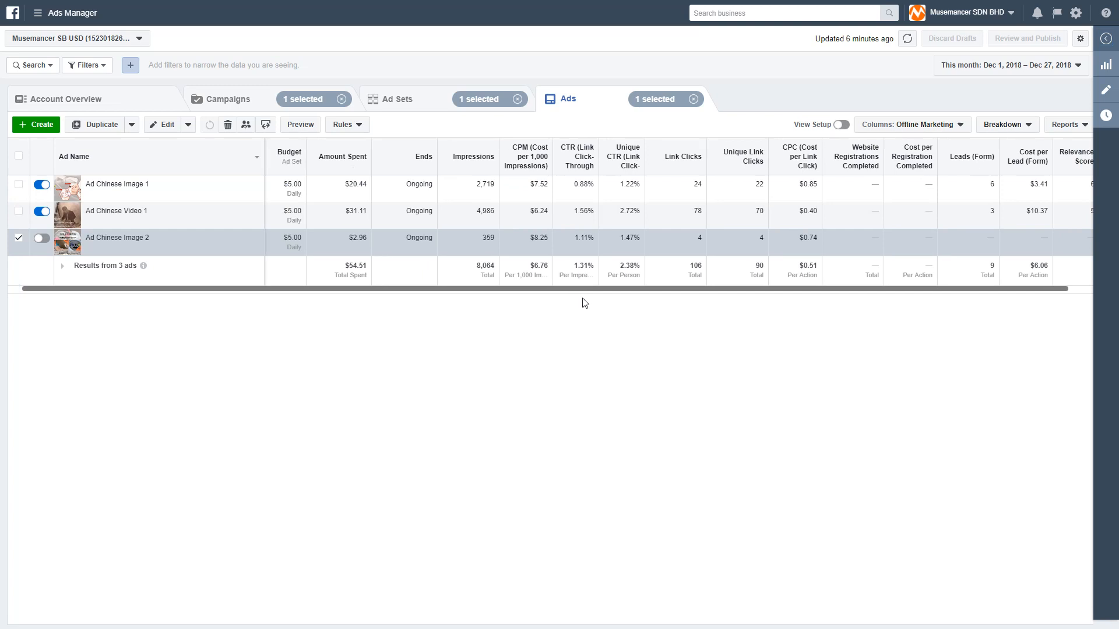
pyautogui.moveTo(499, 158)
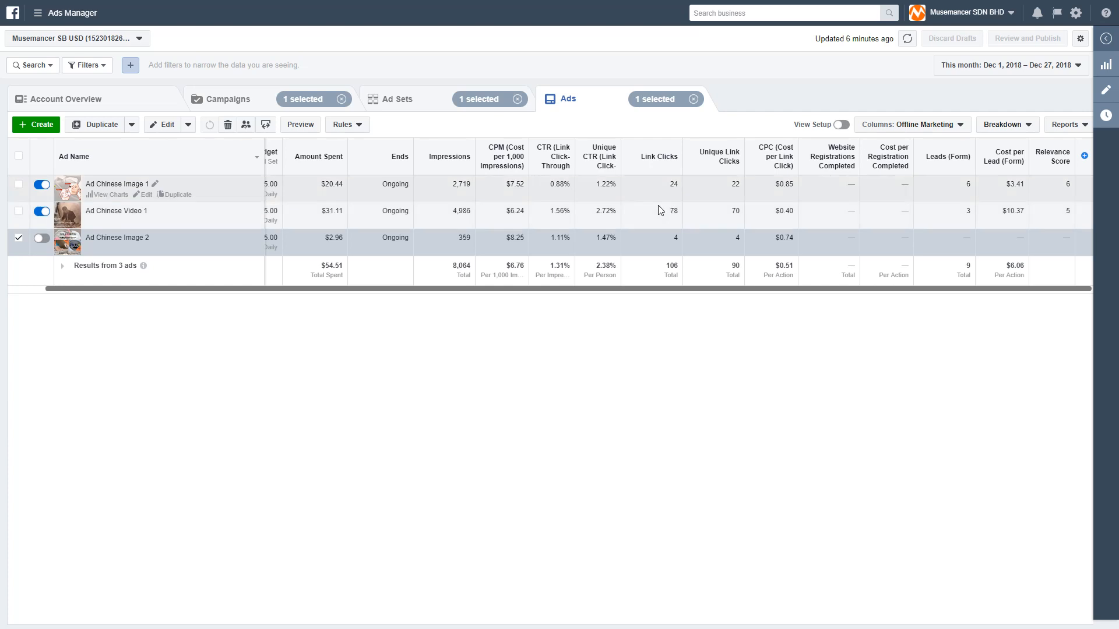
pyautogui.click(18, 237)
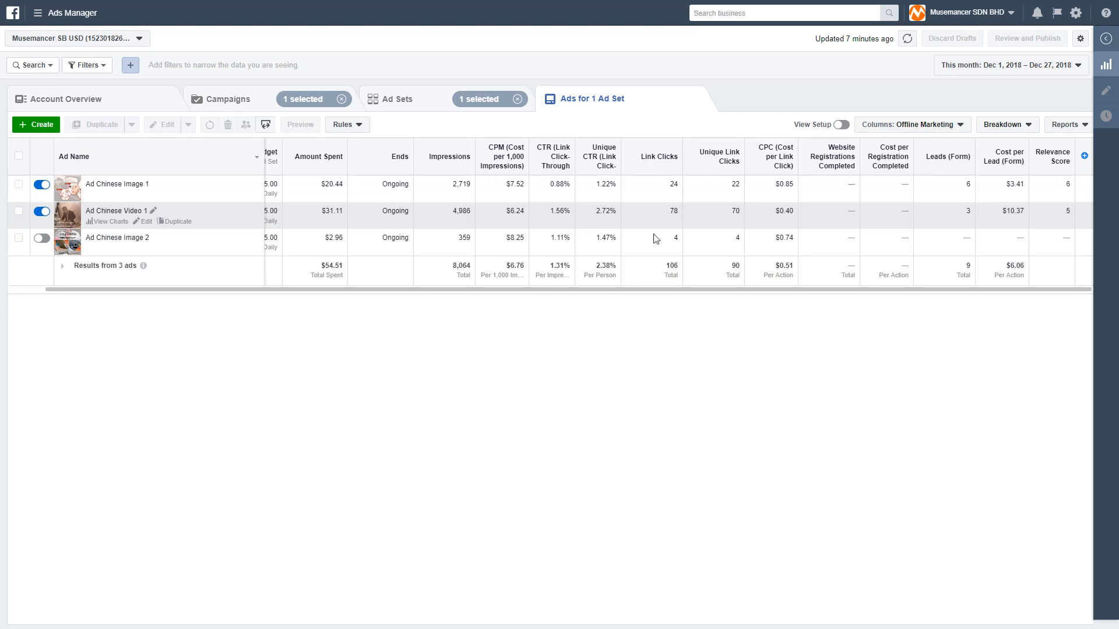
pyautogui.moveTo(674, 289); pyautogui.dragTo(616, 292)
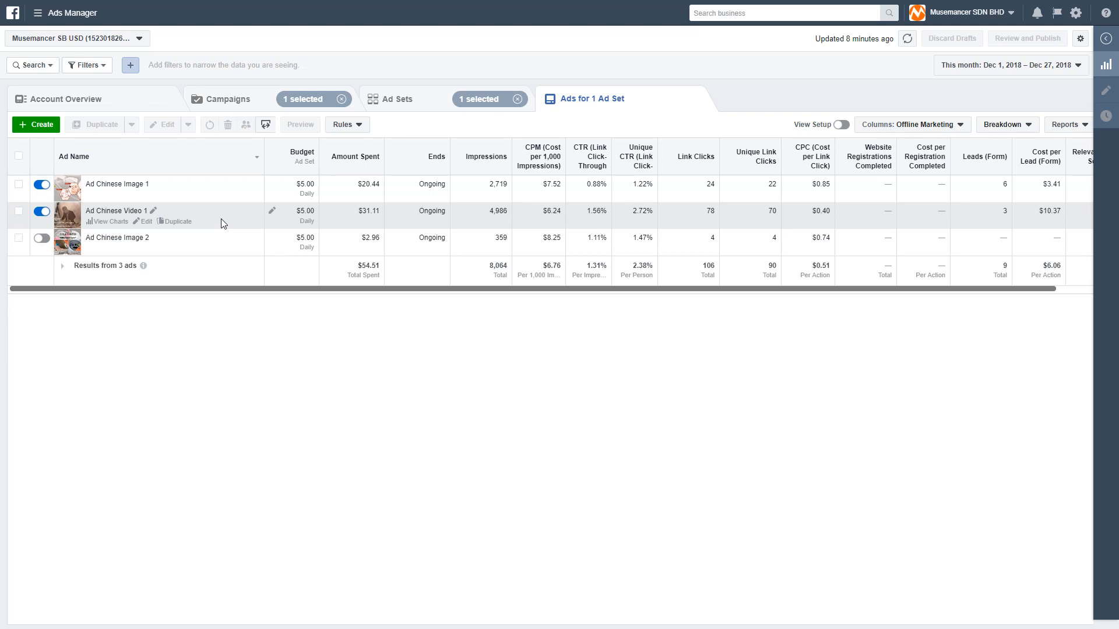
# Change the selected ad set to FB IG JB 28-45 F English and display its ads
pyautogui.click(377, 103)
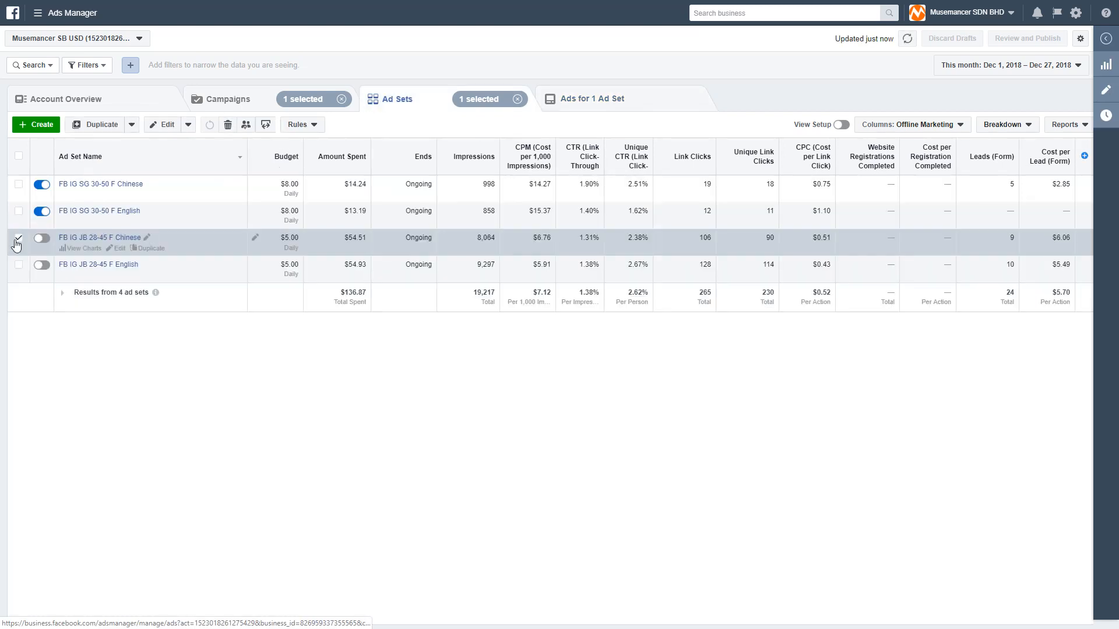
pyautogui.click(18, 239)
pyautogui.click(20, 267)
pyautogui.click(615, 105)
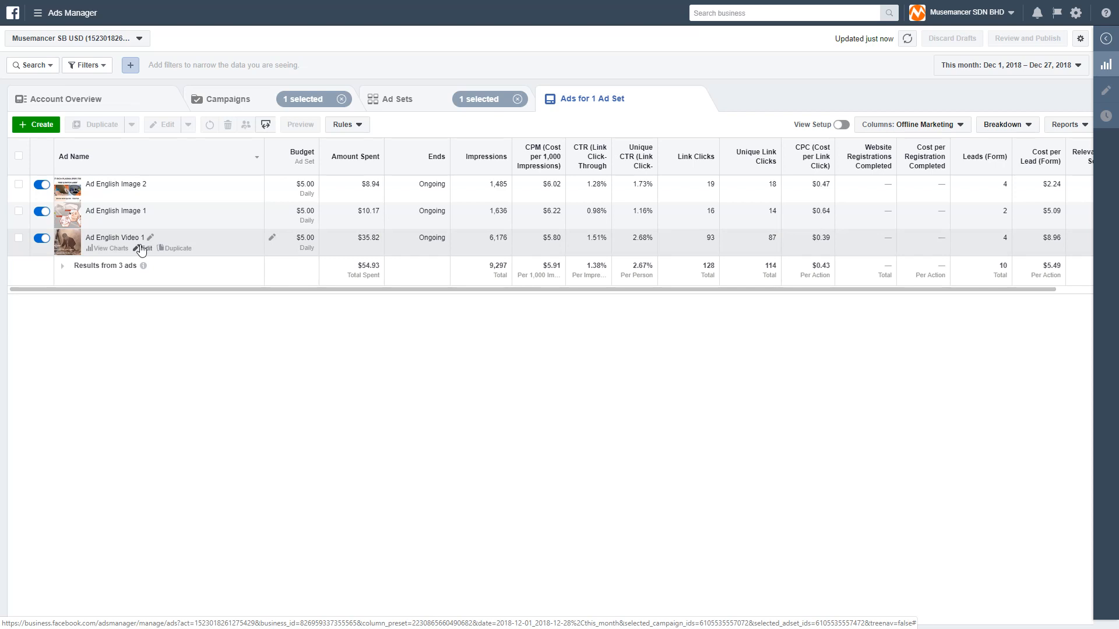
# Review the creative of Ad English Image 2, close its editor and deselect the ad
pyautogui.click(146, 195)
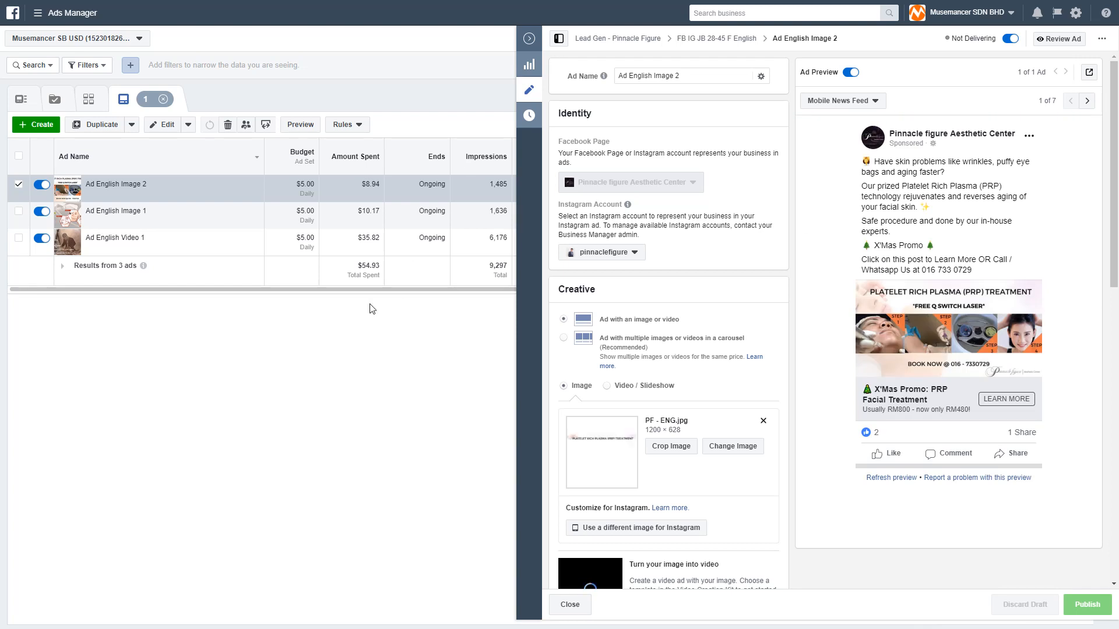
pyautogui.click(529, 39)
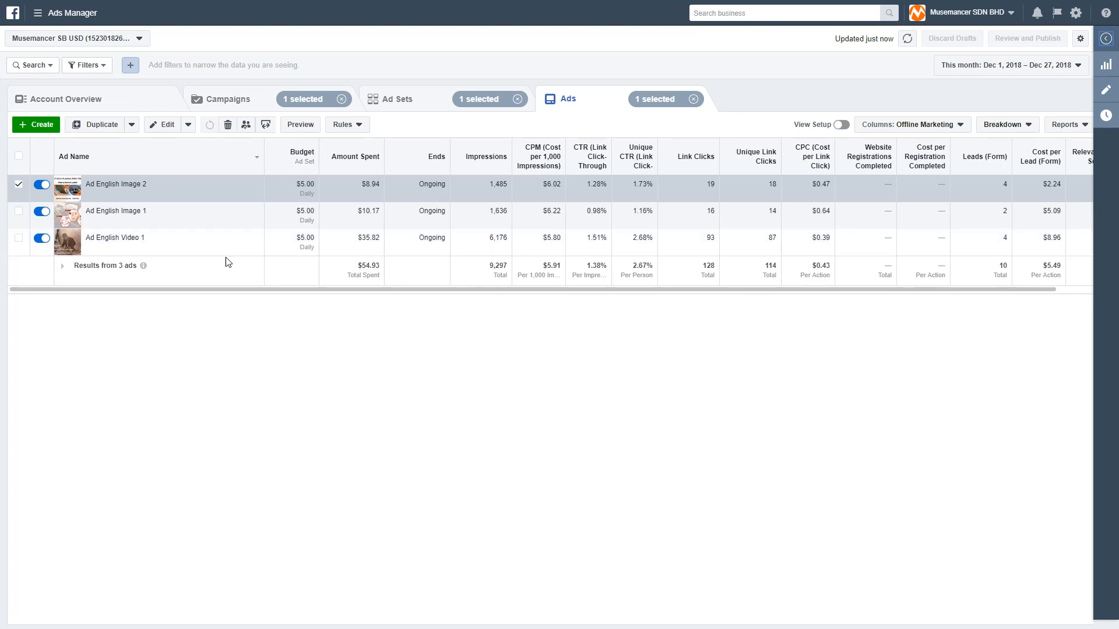
pyautogui.click(18, 184)
# Highlight Ad English Video 1 to examine its leads, cost per lead and relevance score, and deselect it
pyautogui.click(17, 241)
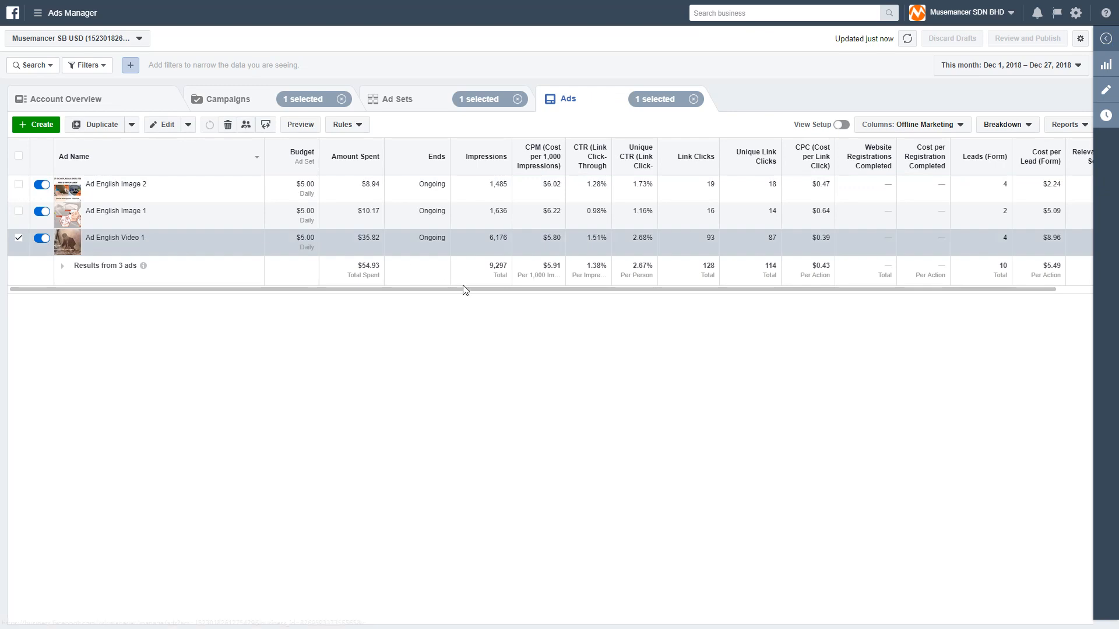
pyautogui.moveTo(463, 290); pyautogui.dragTo(527, 294)
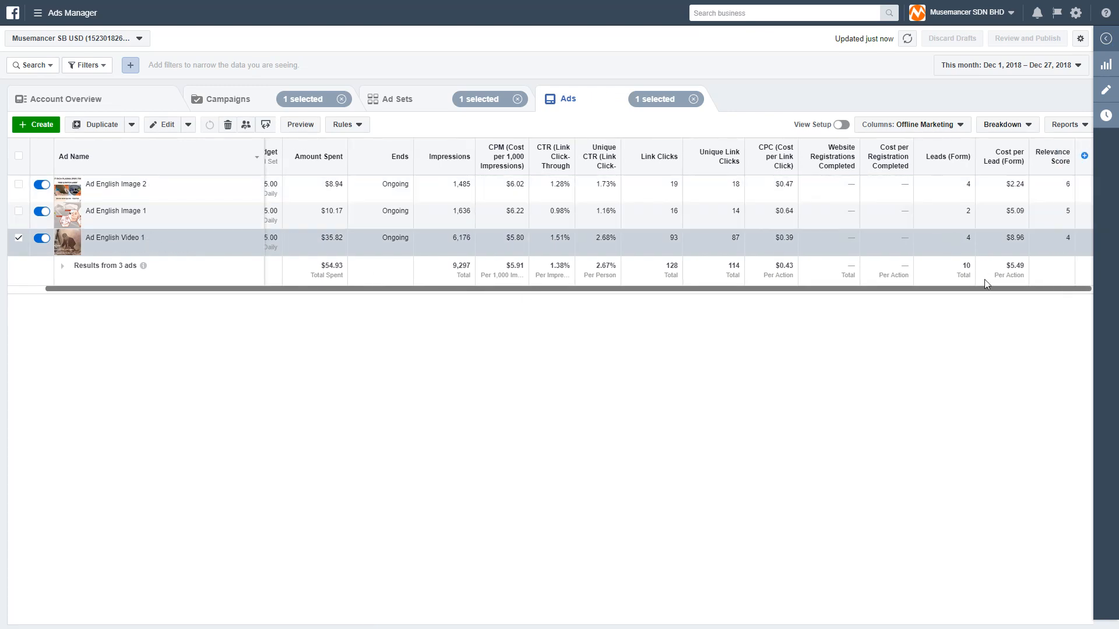
pyautogui.click(18, 239)
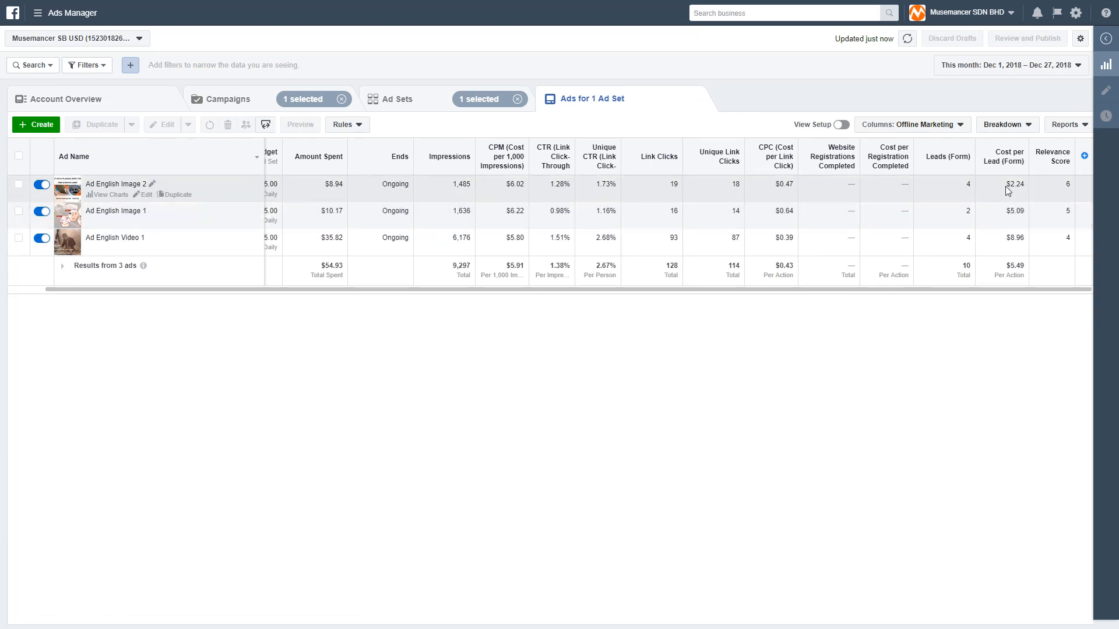
# Highlight Ad English Image 2 to examine its cost per lead, deselect it and compare the English ads' spend and lead metrics
pyautogui.click(18, 184)
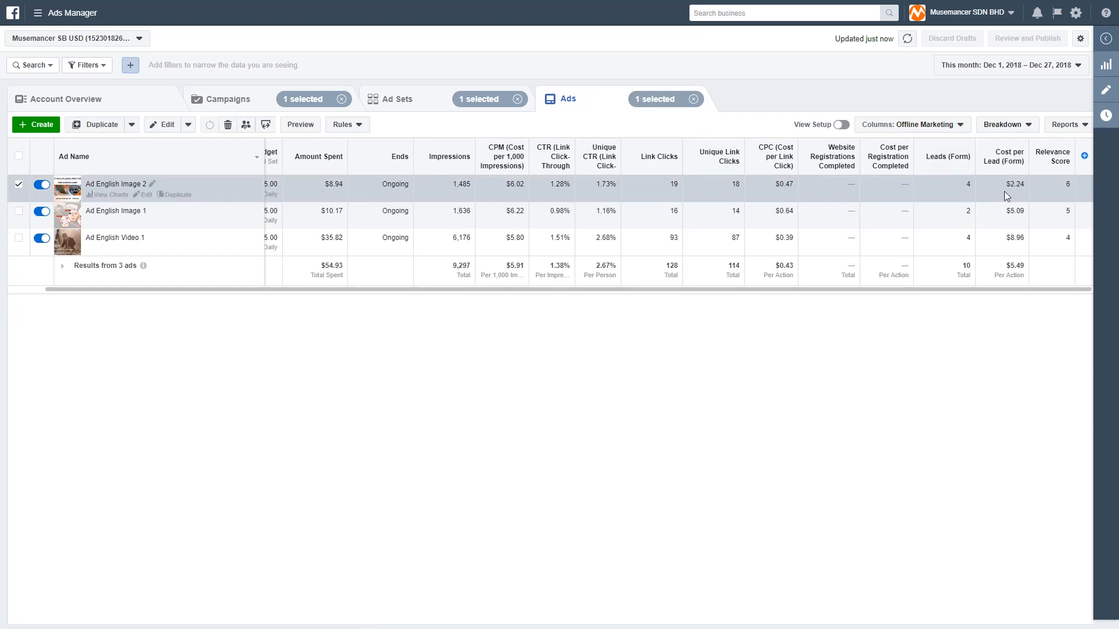
pyautogui.click(19, 184)
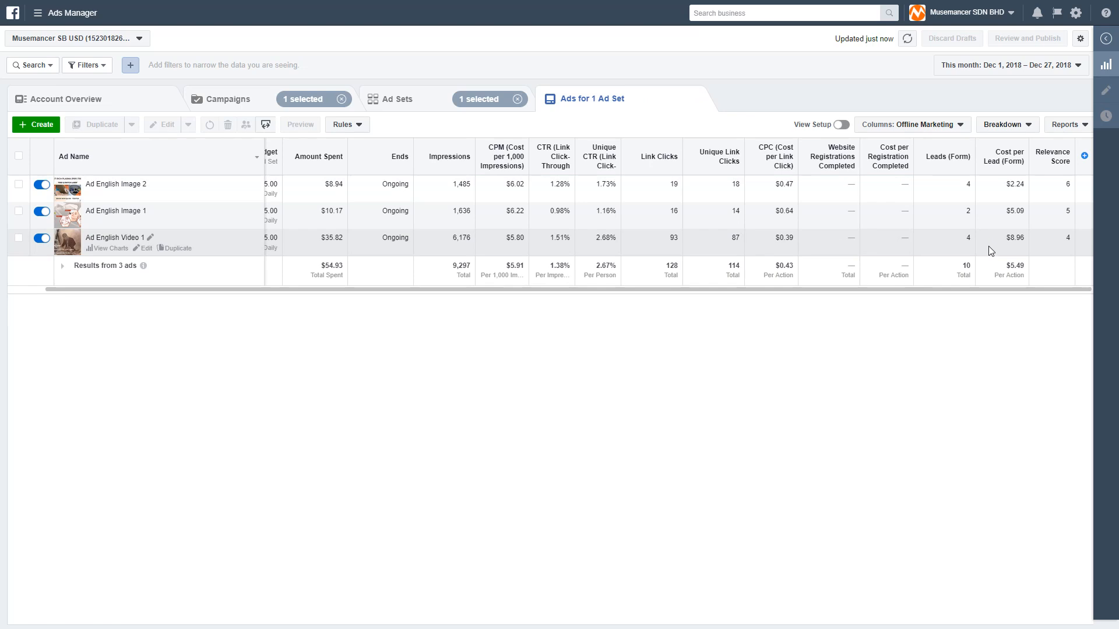
pyautogui.moveTo(996, 290); pyautogui.dragTo(730, 348)
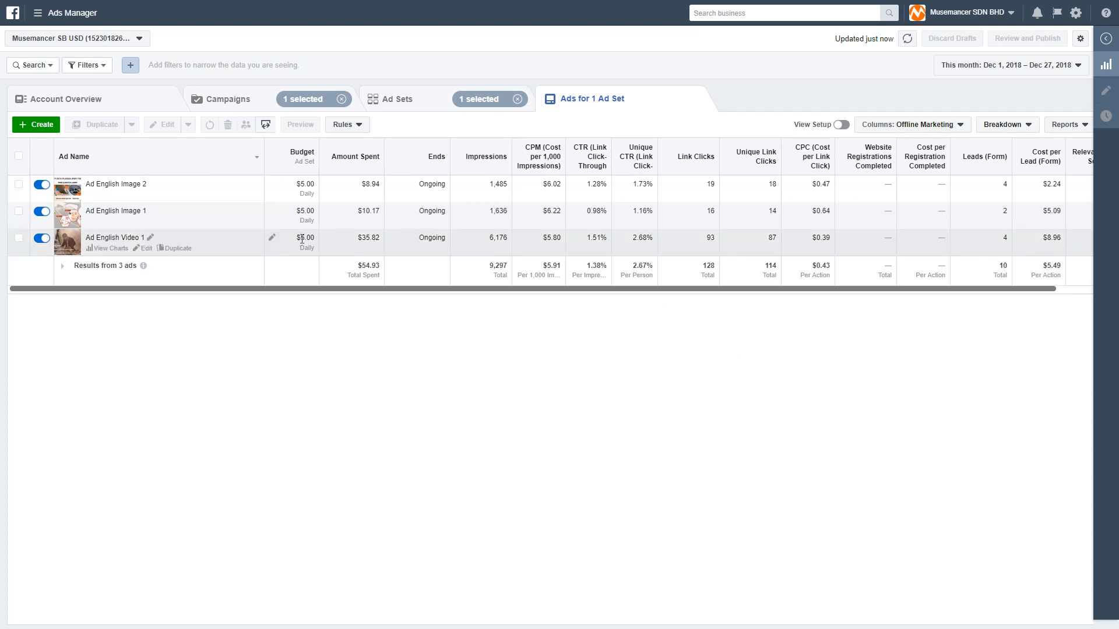
pyautogui.moveTo(117, 184)
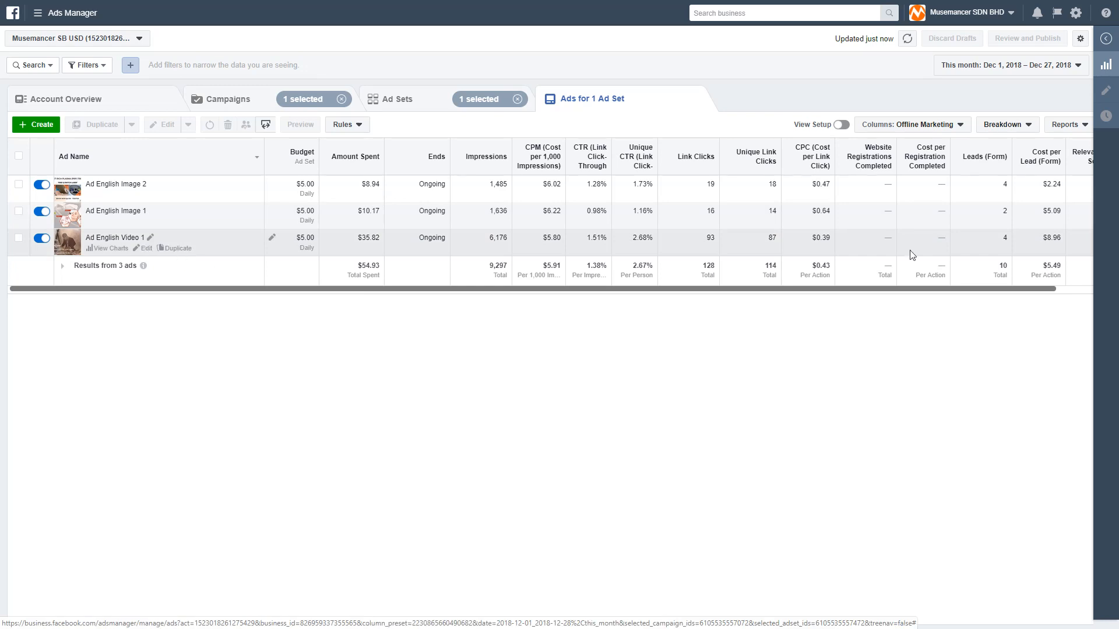
pyautogui.moveTo(1087, 290); pyautogui.dragTo(639, 344)
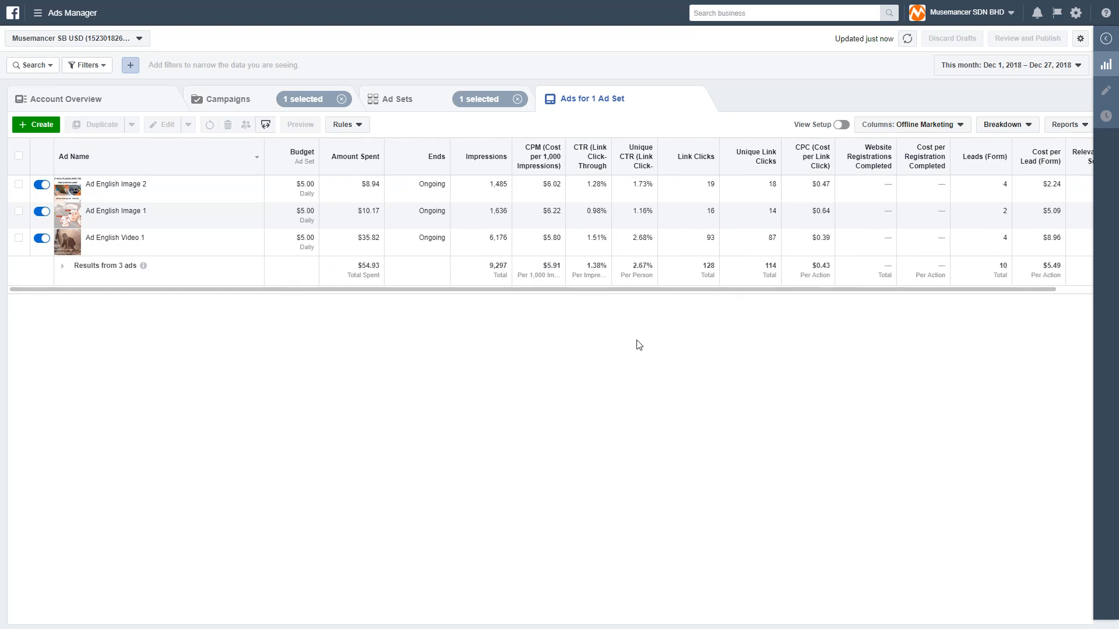